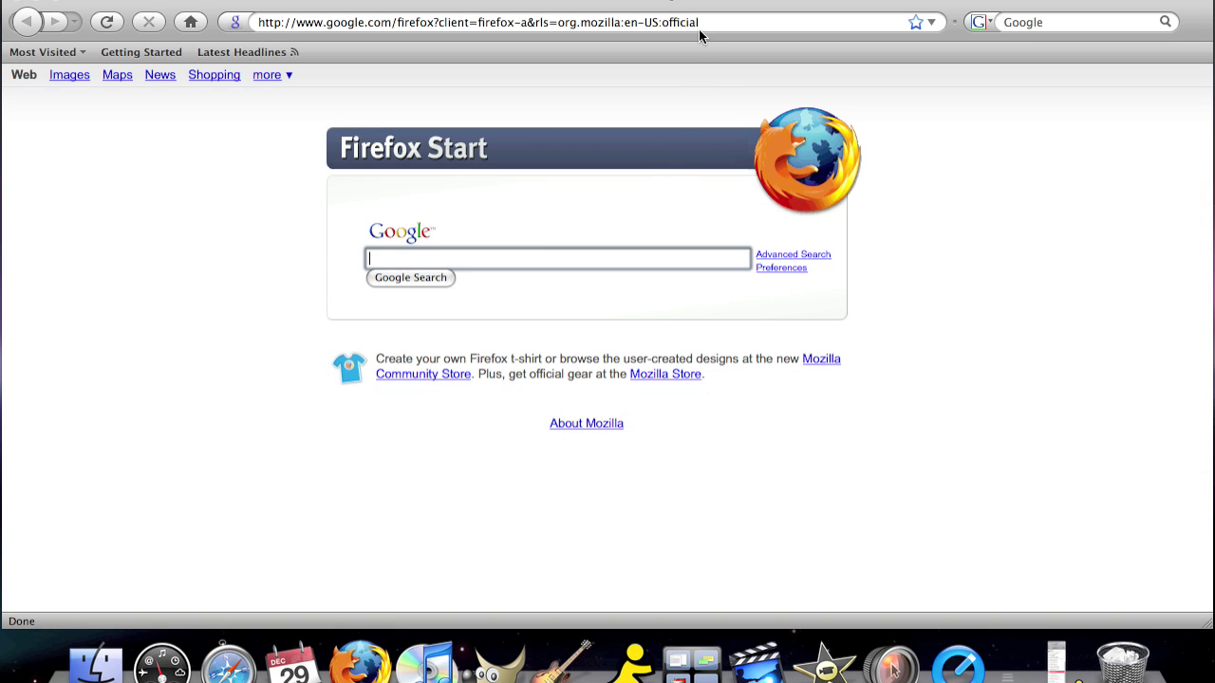
left_click(699, 28)
key("BackSpace")
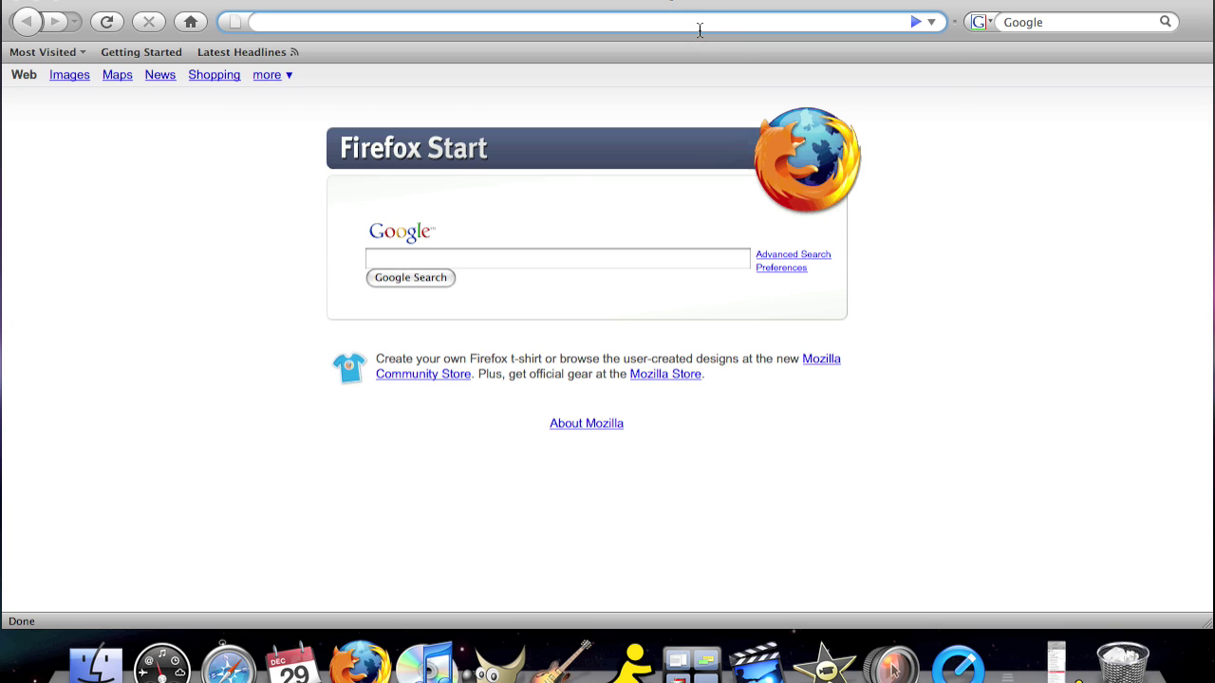
type("Www.apple")
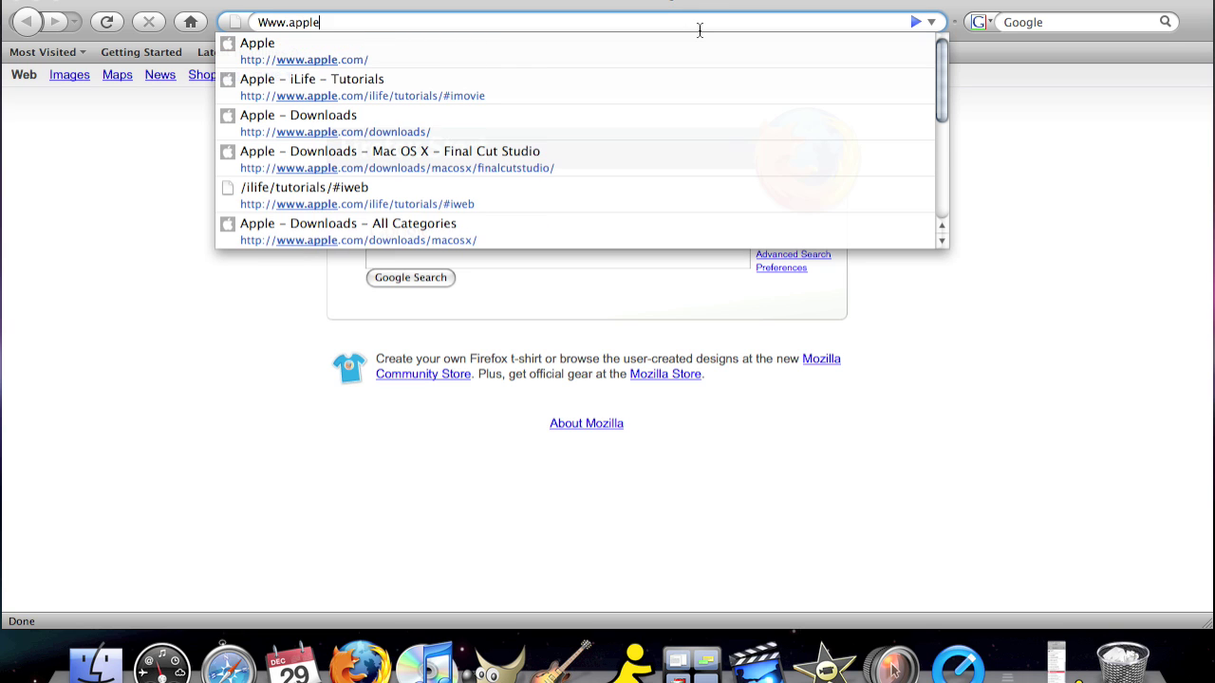
type(".com")
key("Return")
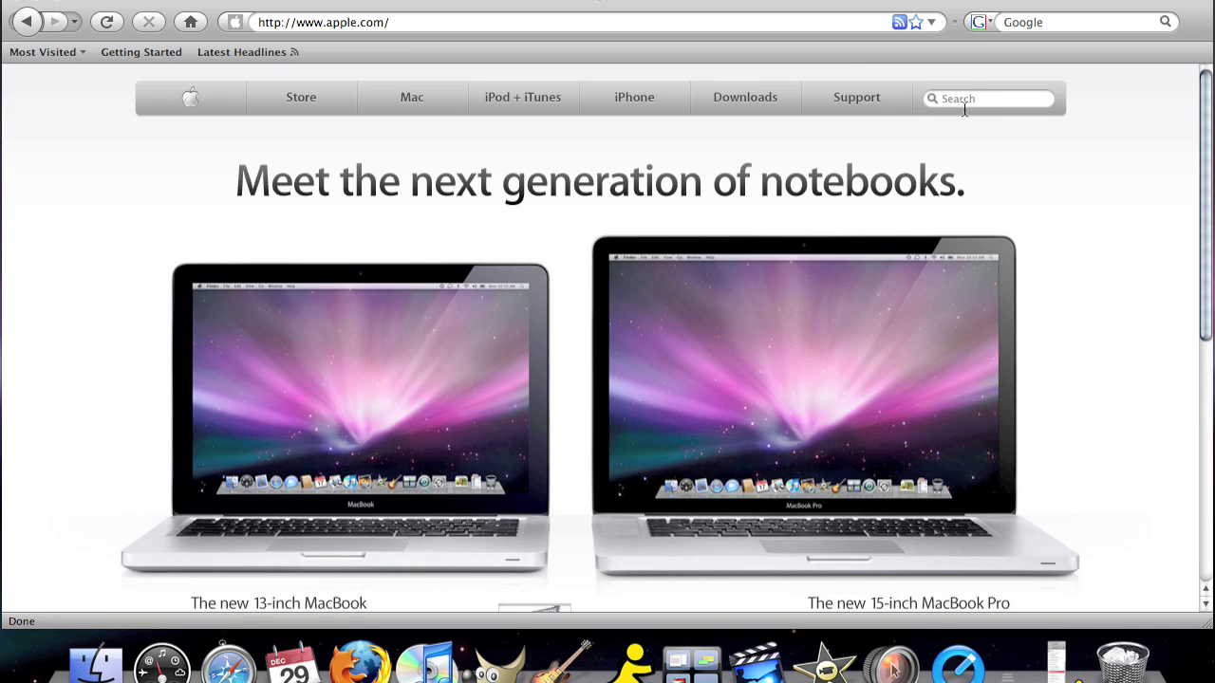
Search Apple's site for 'Screenium'
left_click(965, 103)
type("Scre")
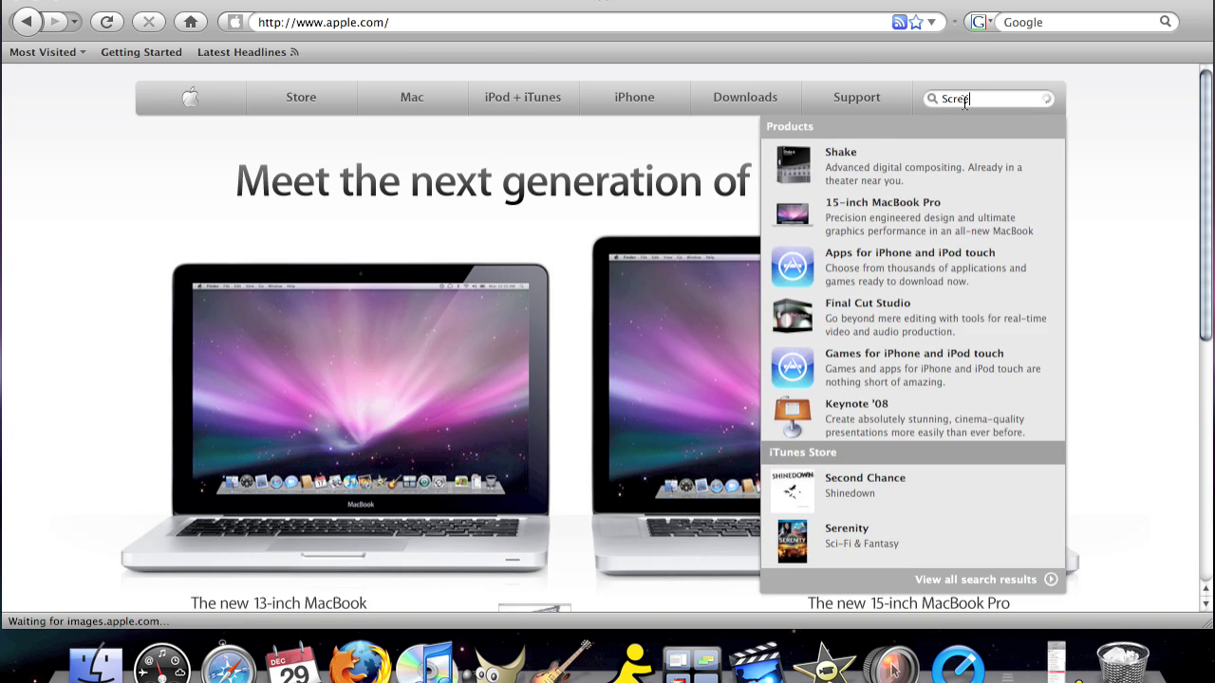
type("enium")
key("Return")
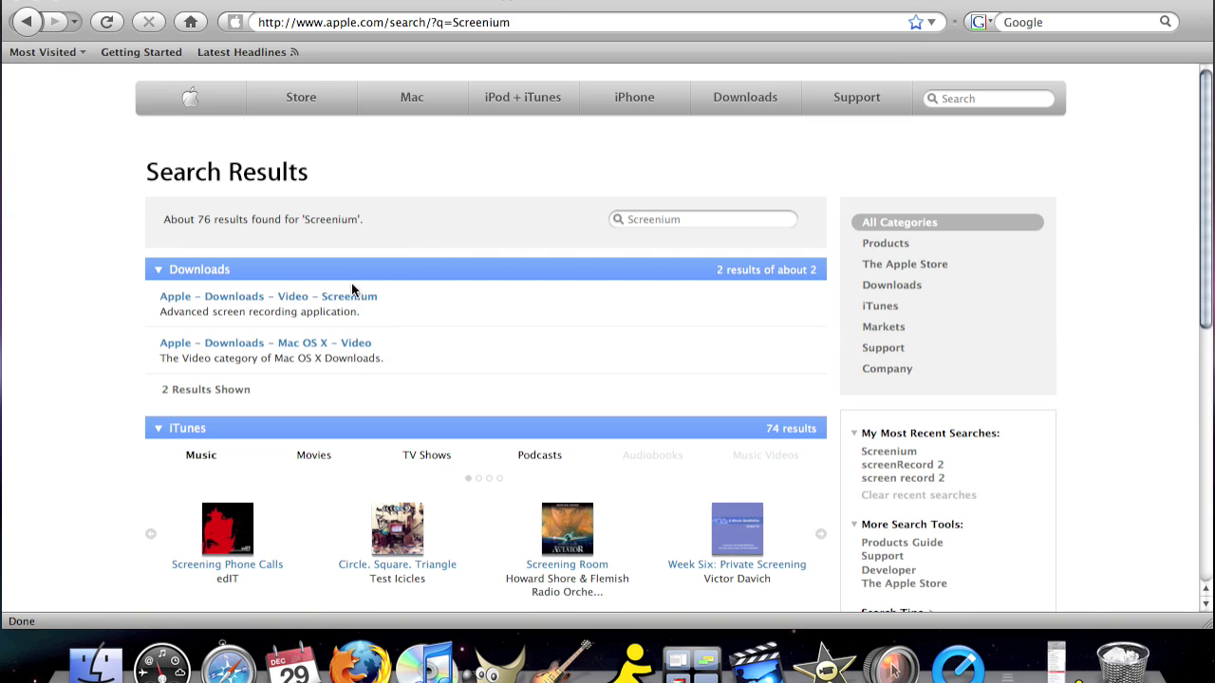
Open the 'Apple - Downloads - Video - Screenium' page and download Screenium 1.0.7 (6,3MB)
left_click(348, 297)
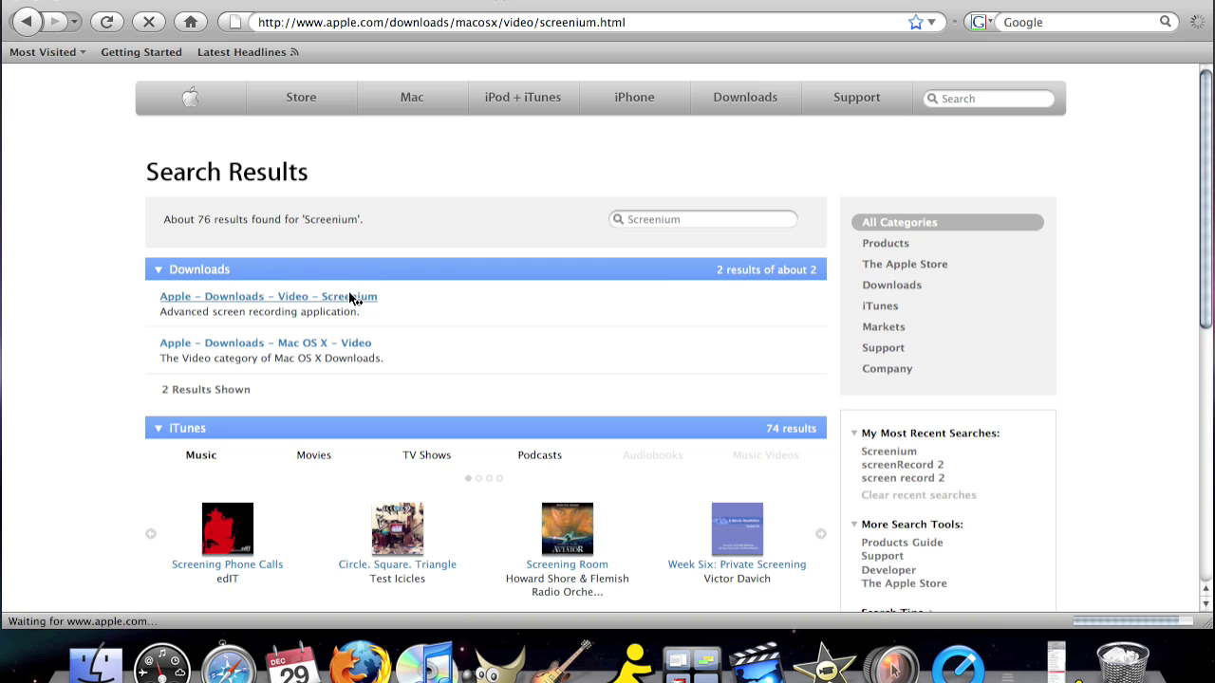
scroll(349, 297, "down", 2)
scroll(348, 297, "down", 10)
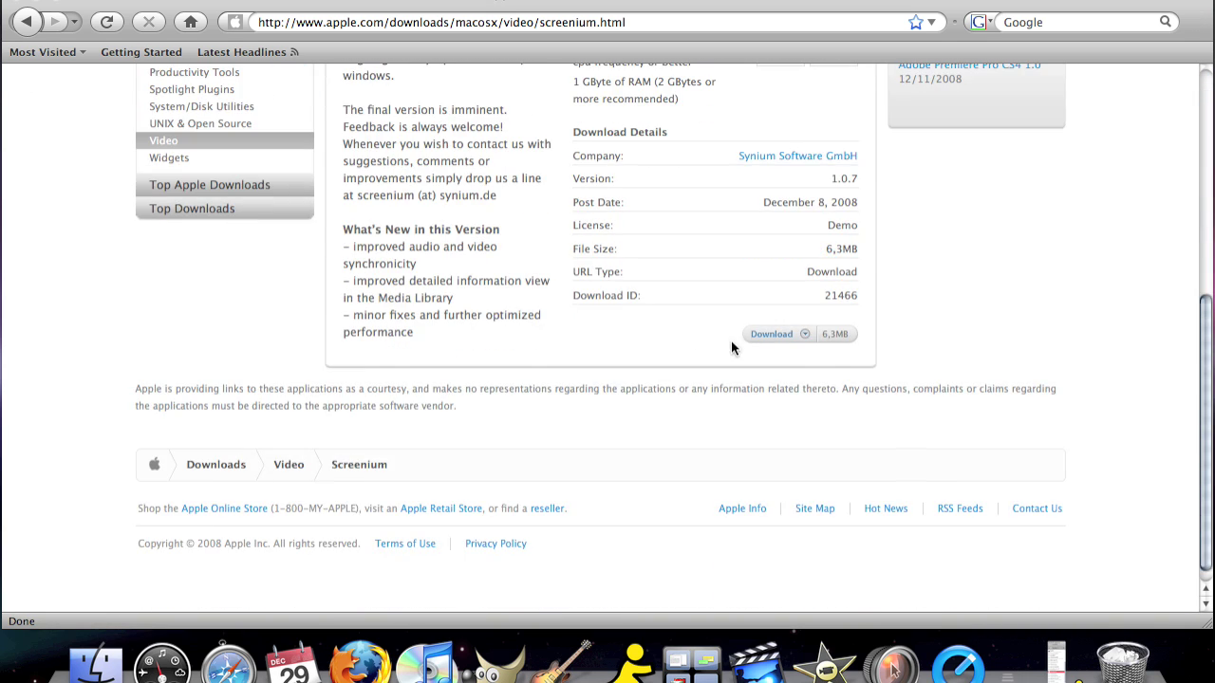
left_click(1205, 298)
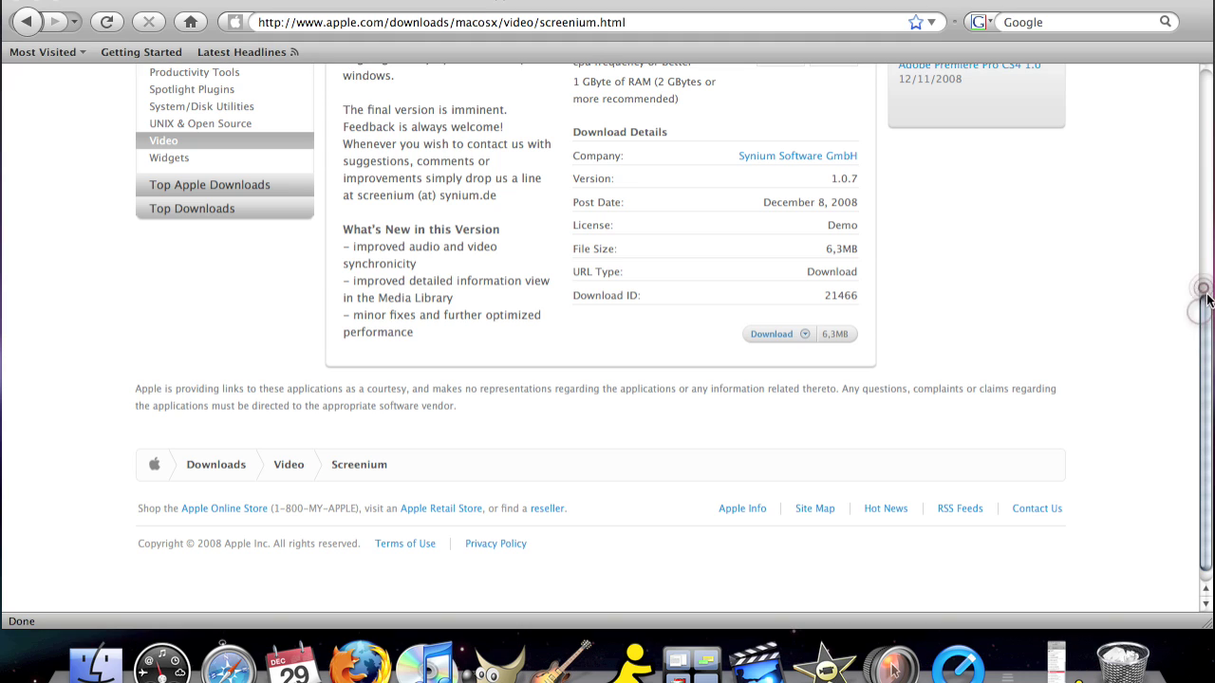
left_click_drag(1205, 298, 1194, 76)
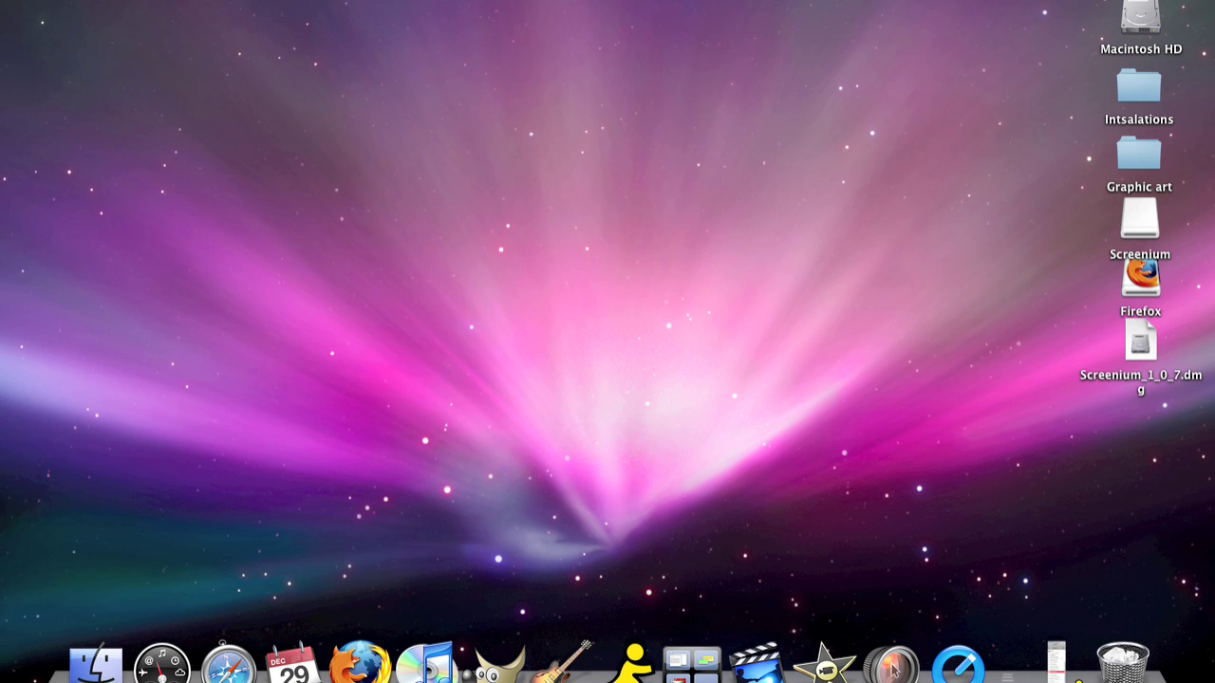
Bring the Screenium window forward, showing its library with 20081229-000531.mov
left_click(90, 2)
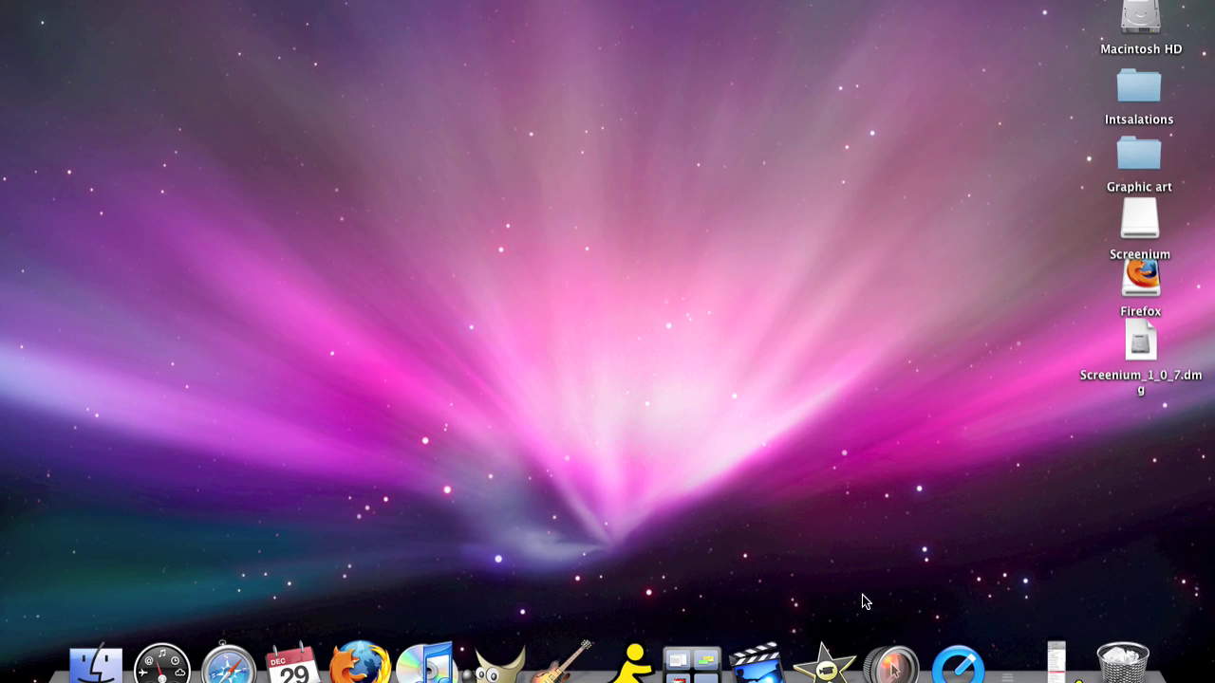
left_click(892, 663)
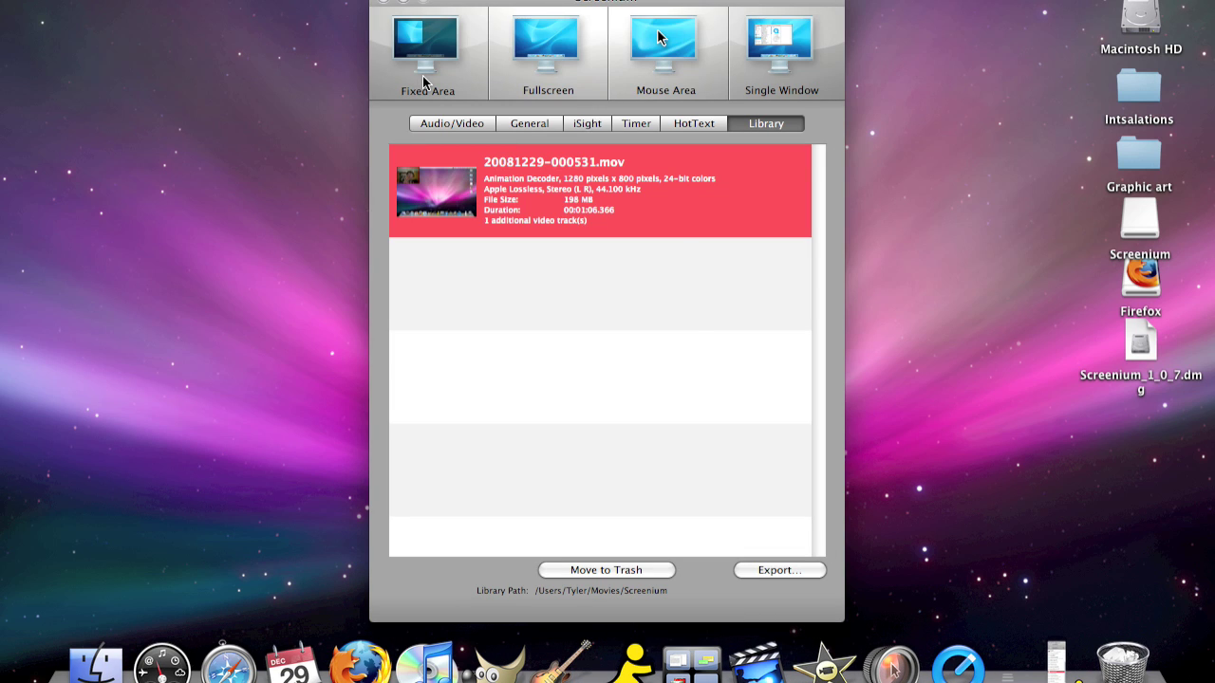
Show the Audio/Video settings: Lossless Video compression, 100% scaling, Built-in Microphone as Audio CD
left_click(447, 124)
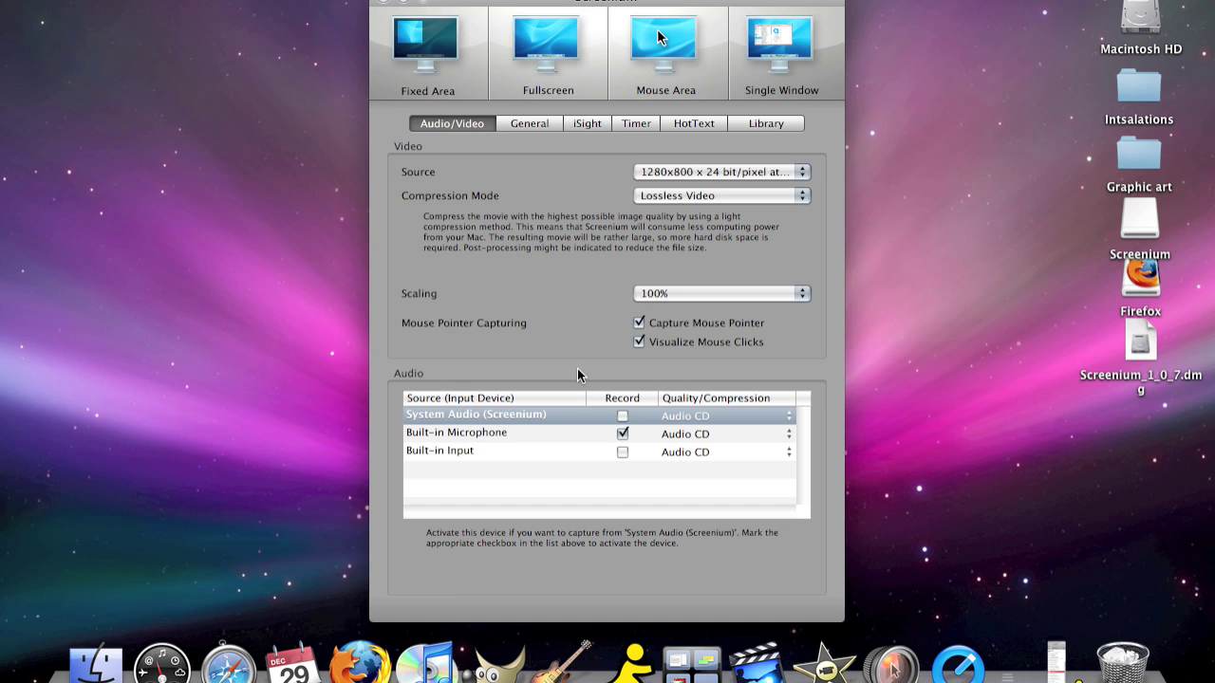
left_click(622, 433)
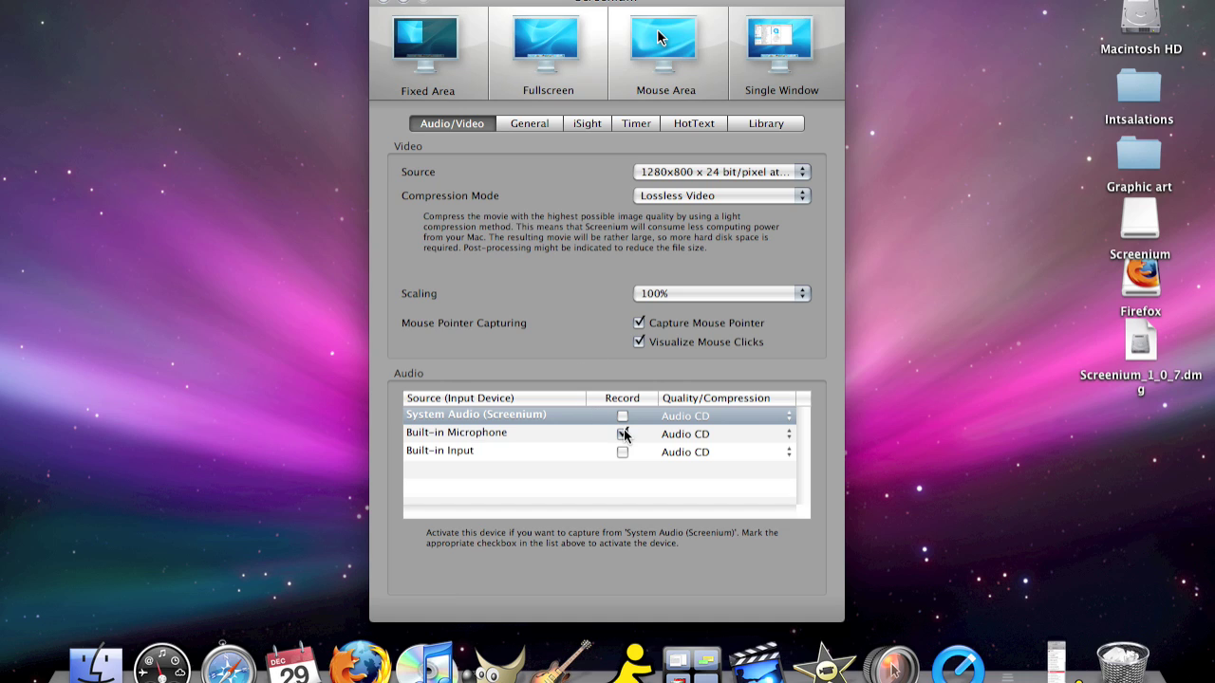
Browse the General and Library tabs, then show Timer settings with the 05-second recording delay
left_click(505, 124)
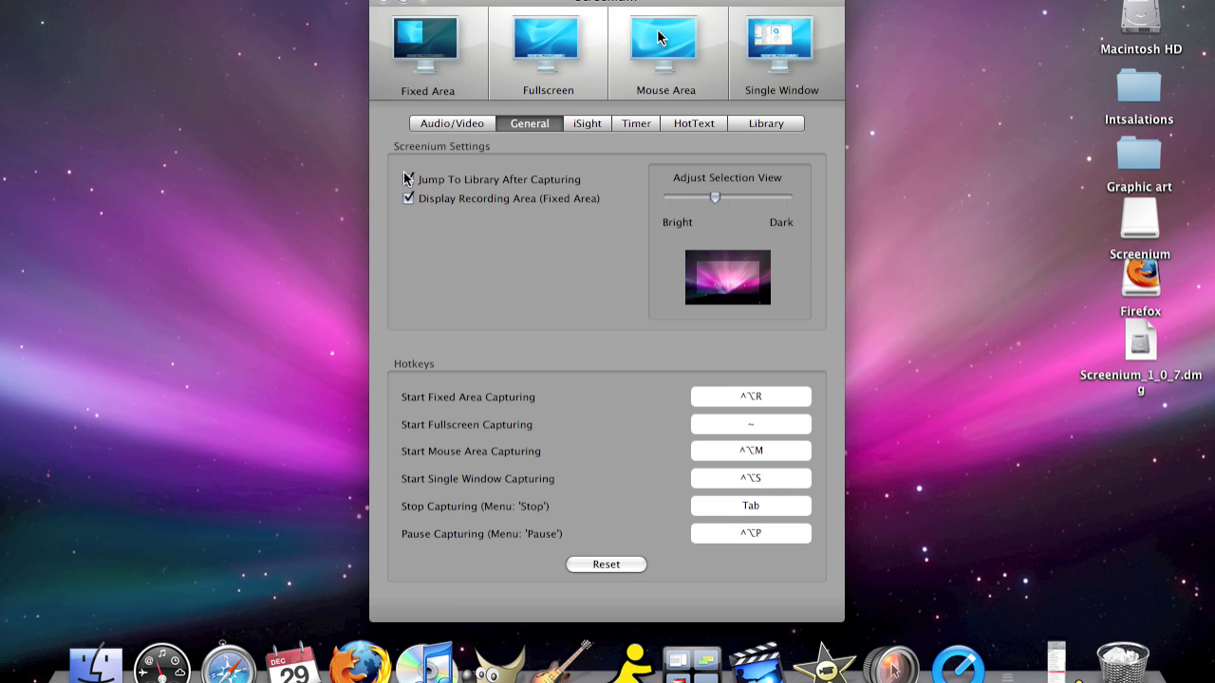
left_click(778, 117)
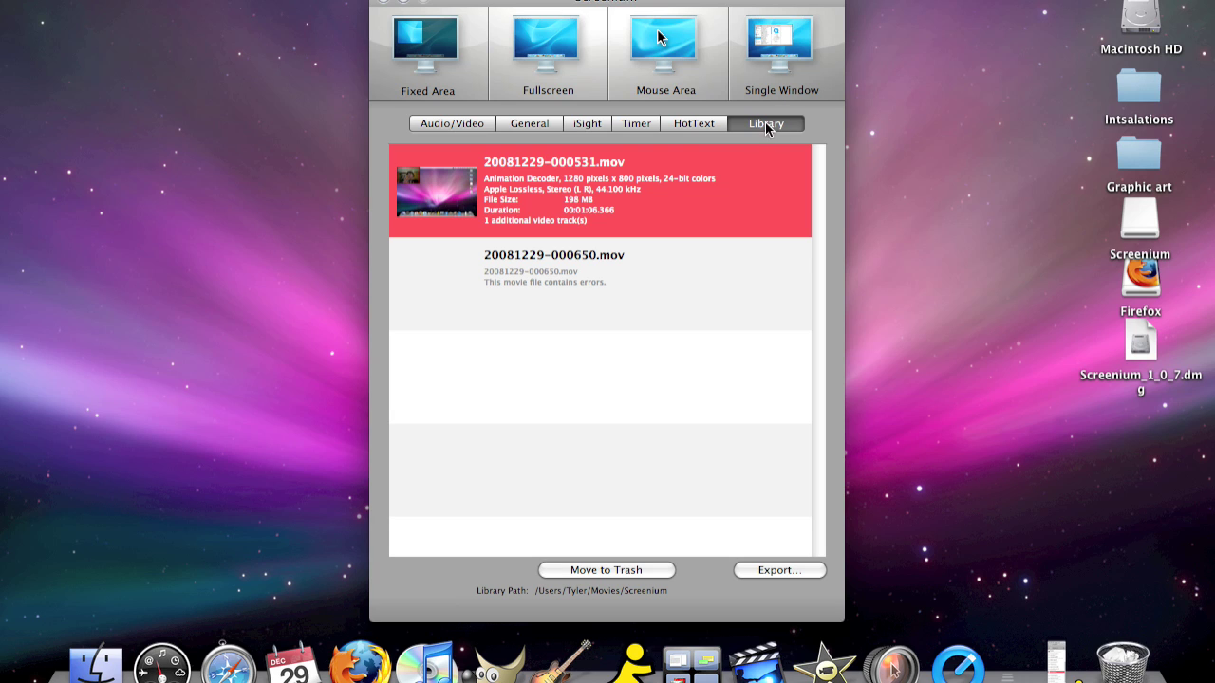
left_click(512, 125)
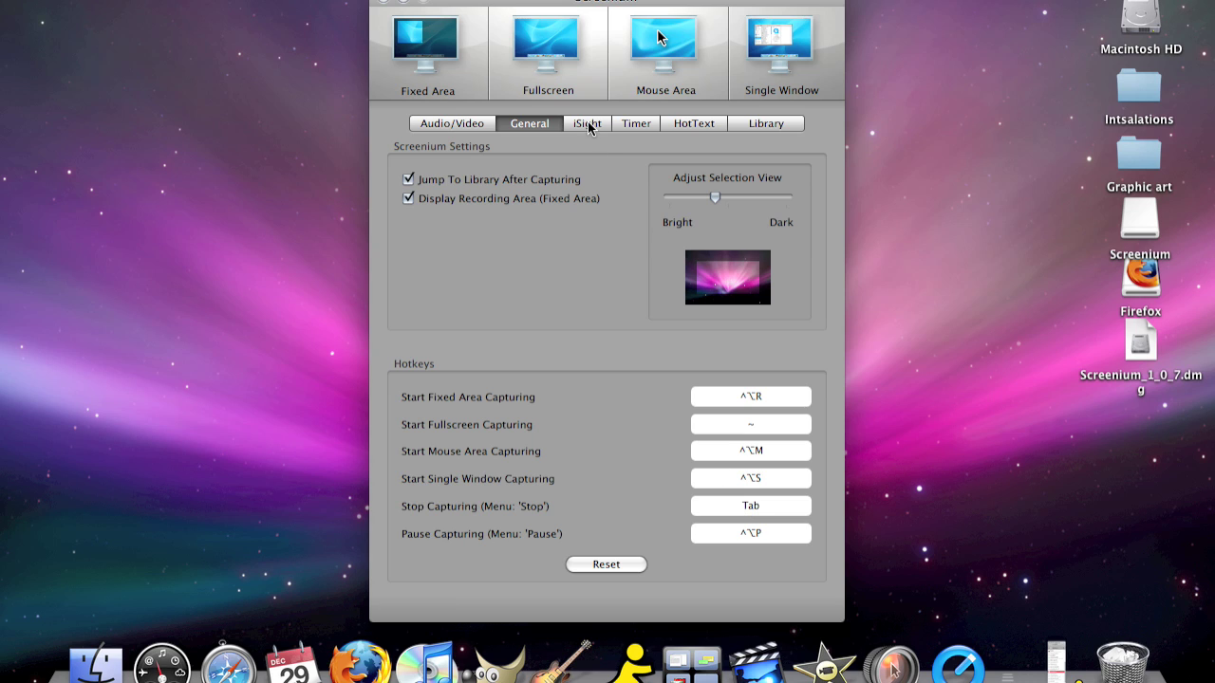
left_click(627, 124)
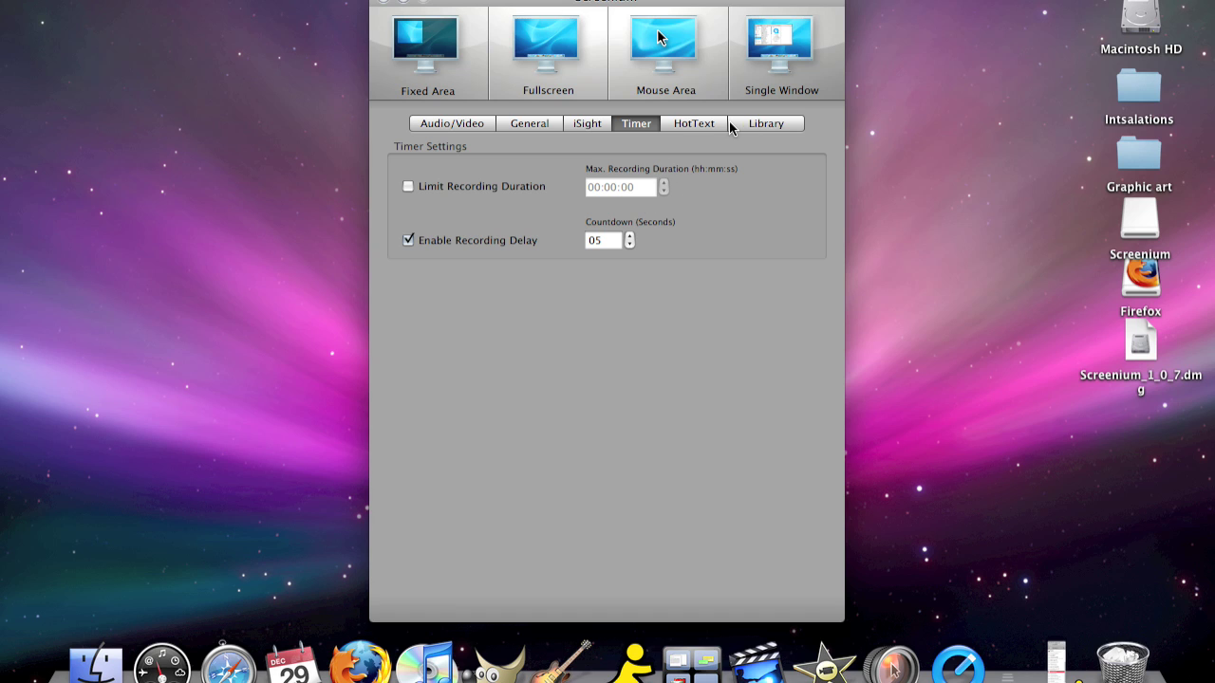
Create a New HotText entry with hotkey ^⌥6, then switch to the Library
left_click(677, 123)
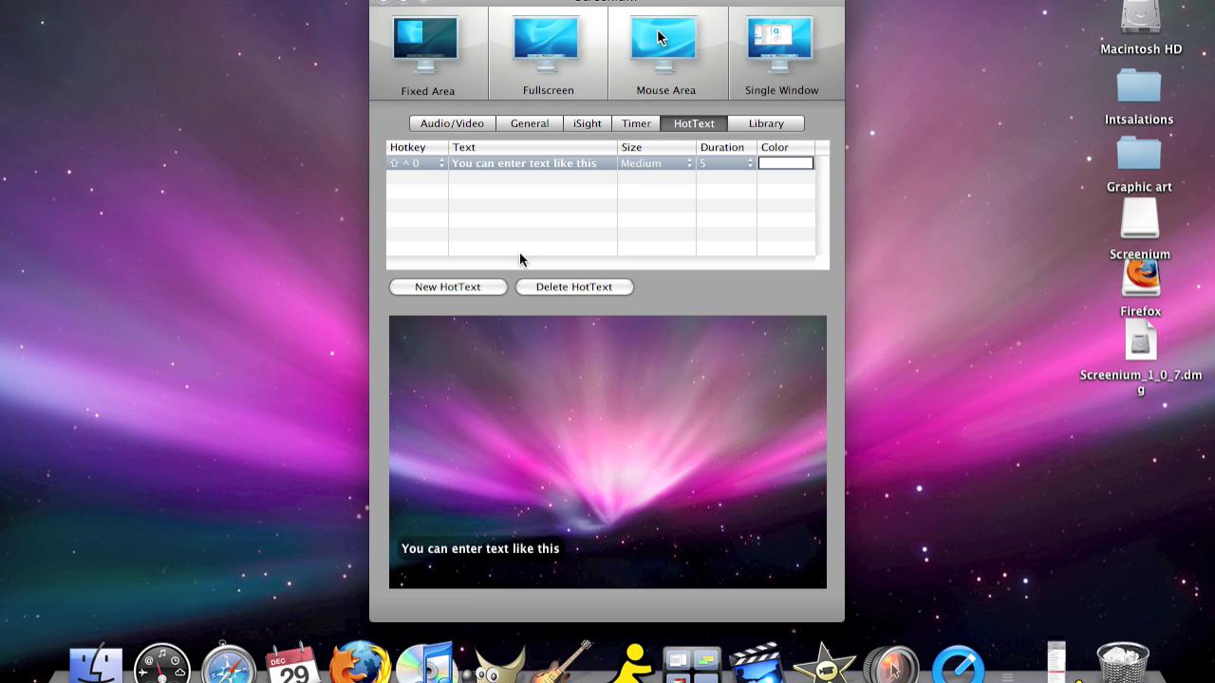
left_click(504, 283)
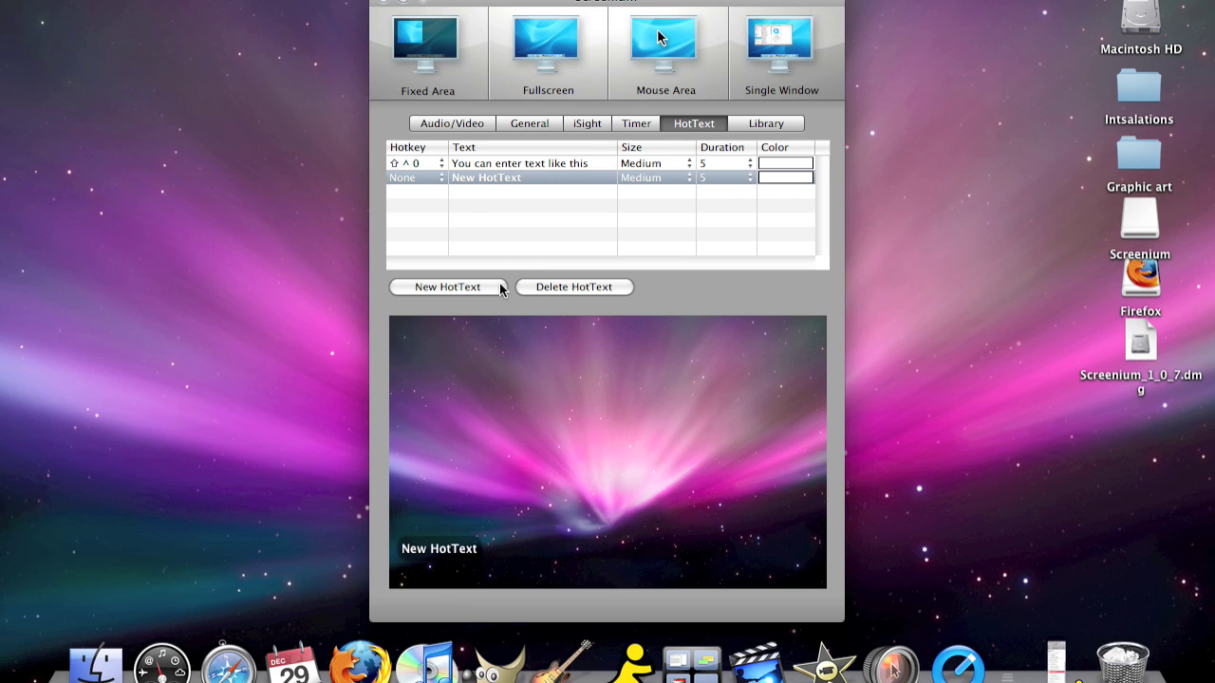
left_click(430, 178)
mouse_move(404, 617)
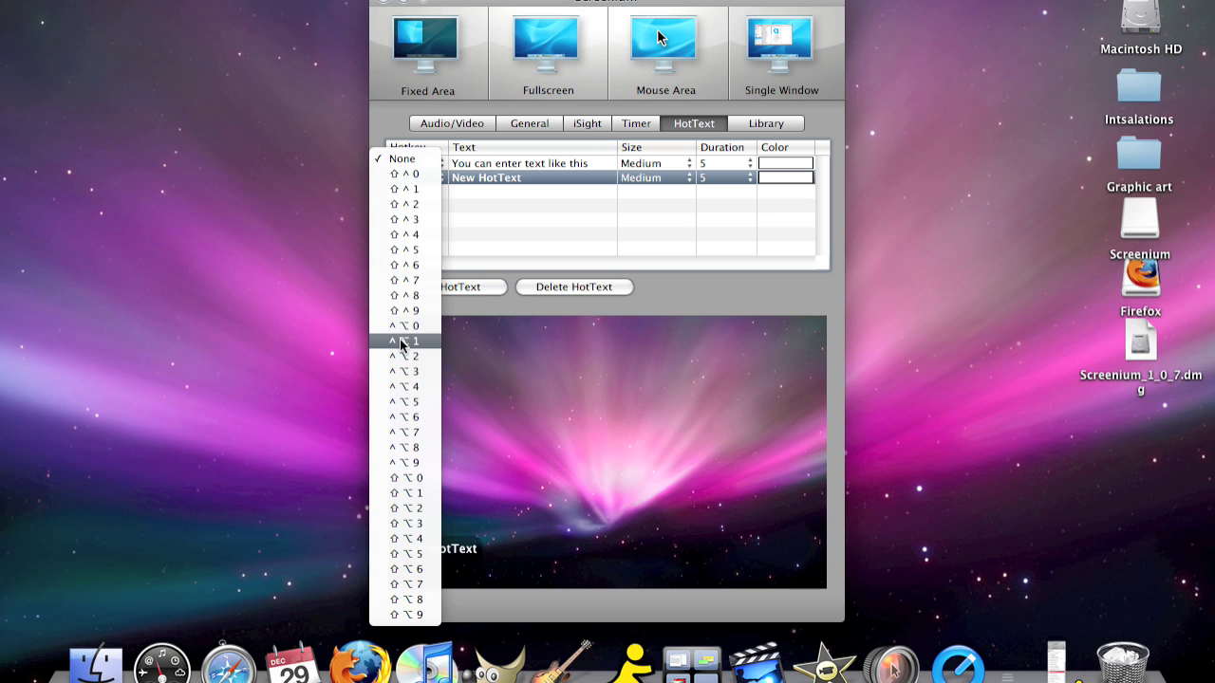
left_click(414, 417)
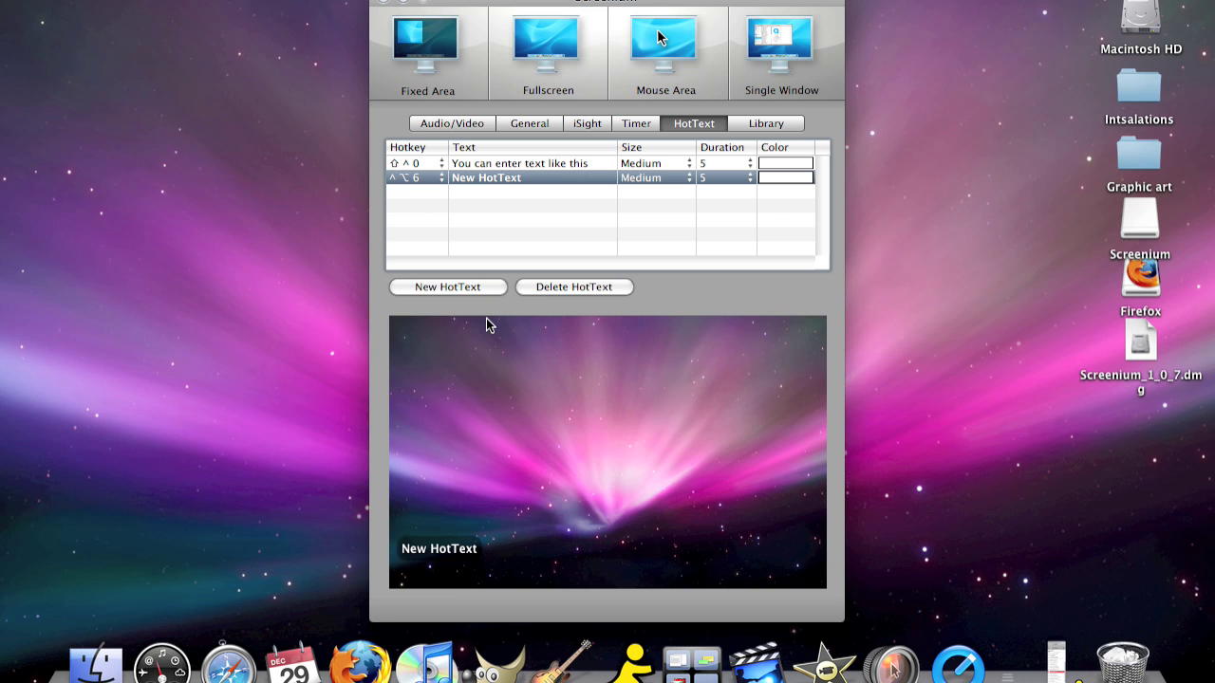
left_click(764, 122)
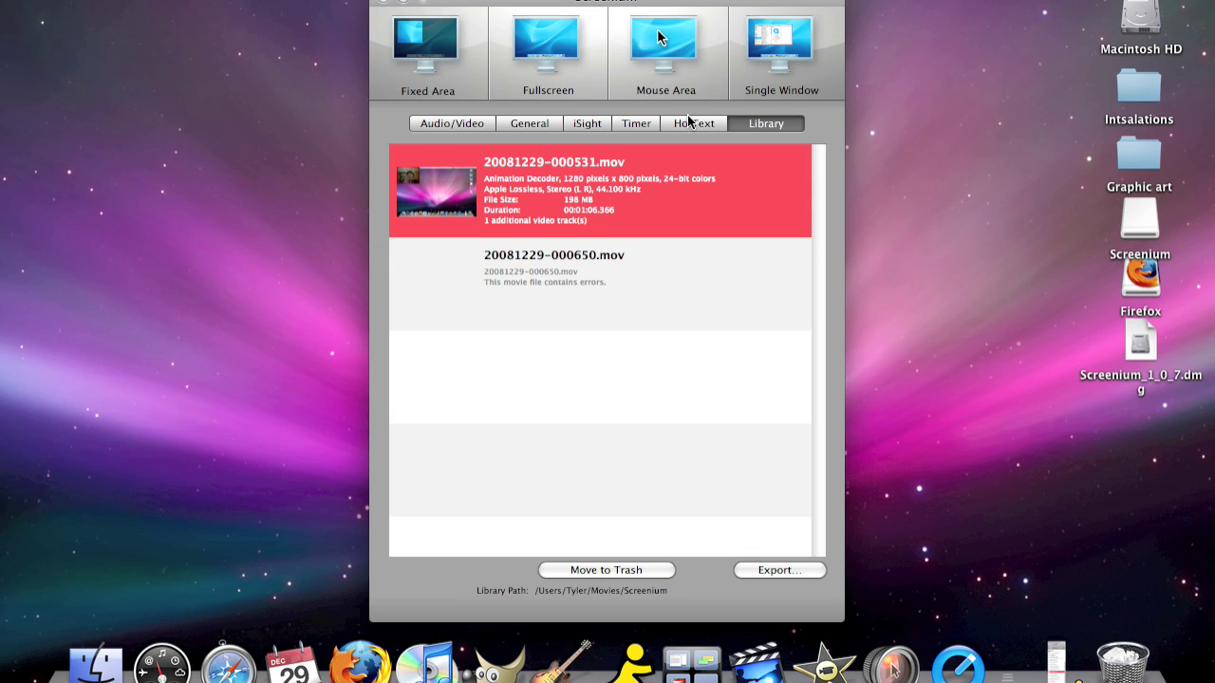
Return to Audio/Video settings, keeping the 1280x800 source and Lossless Video compression
left_click(470, 123)
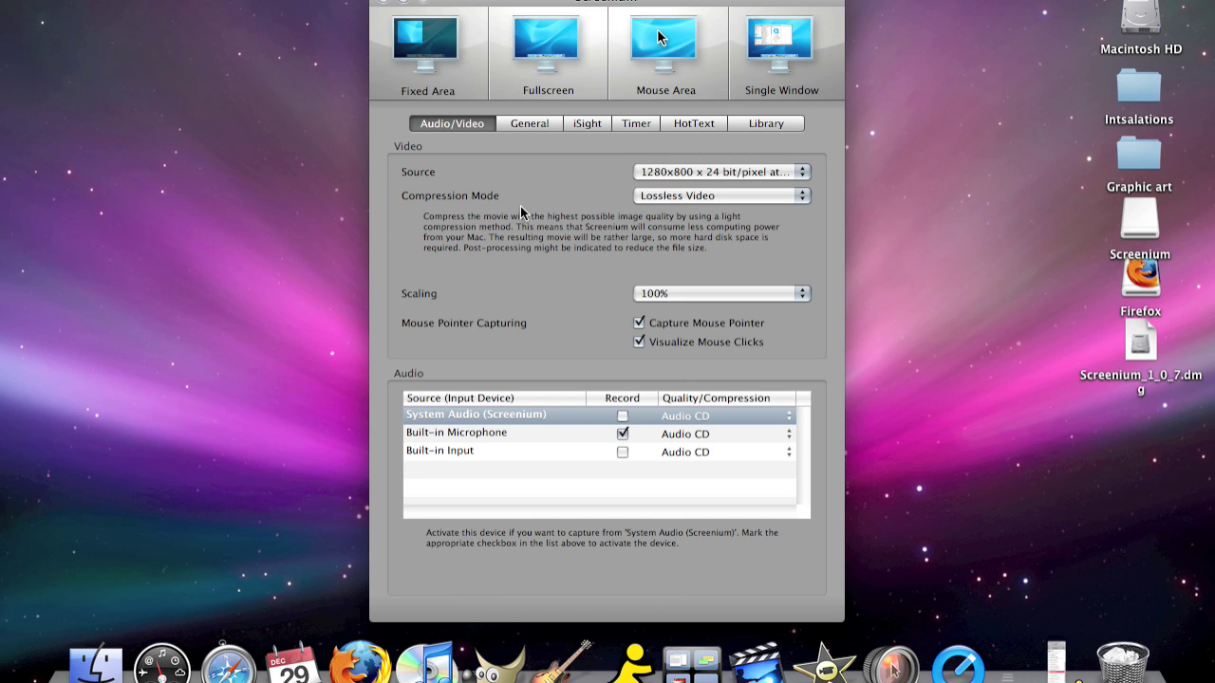
left_click(241, 244)
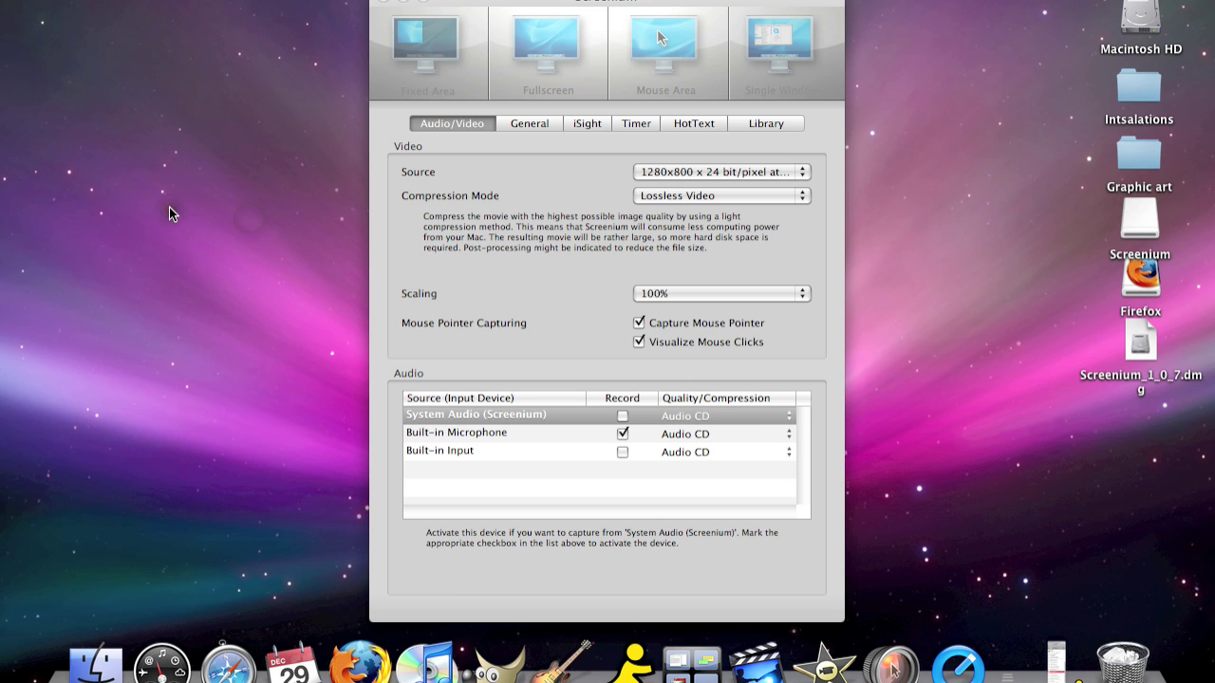
left_click(262, 436)
left_click(791, 171)
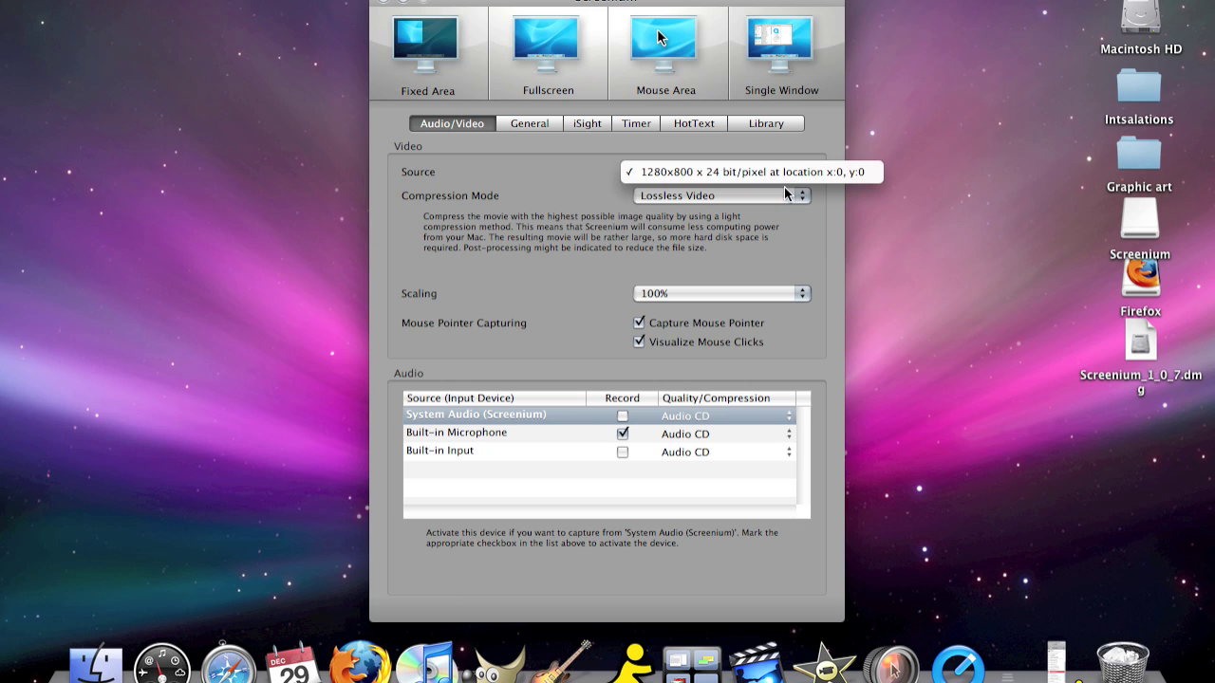
left_click(770, 176)
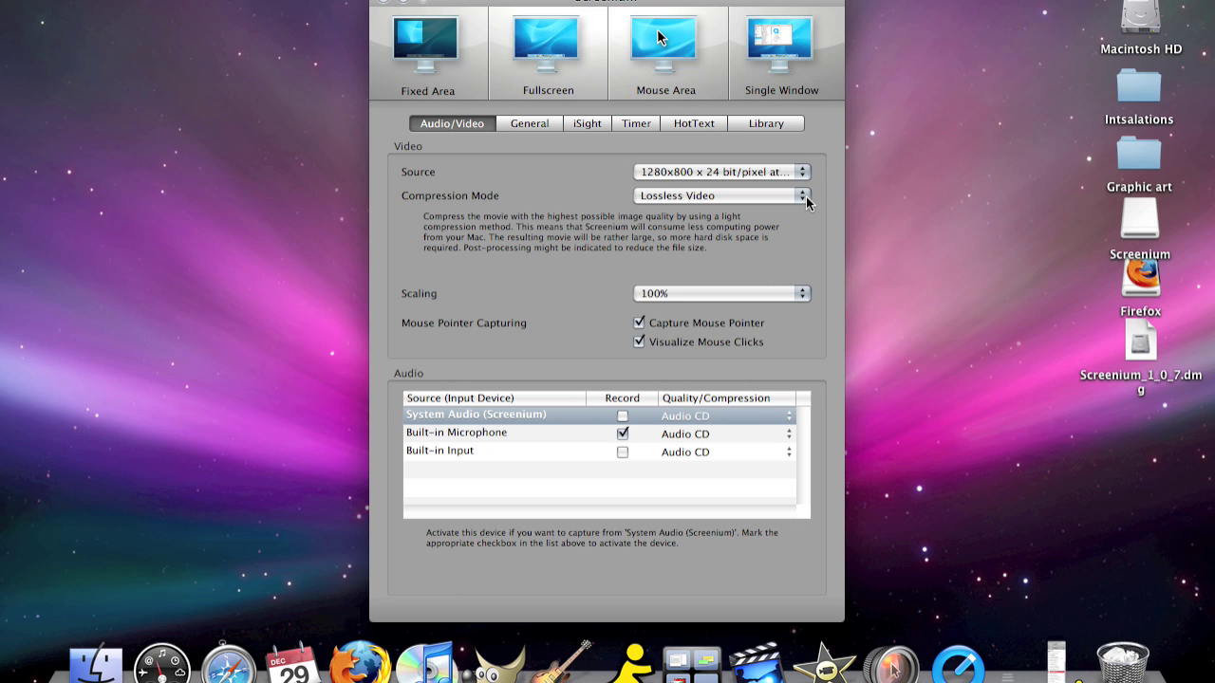
left_click(805, 177)
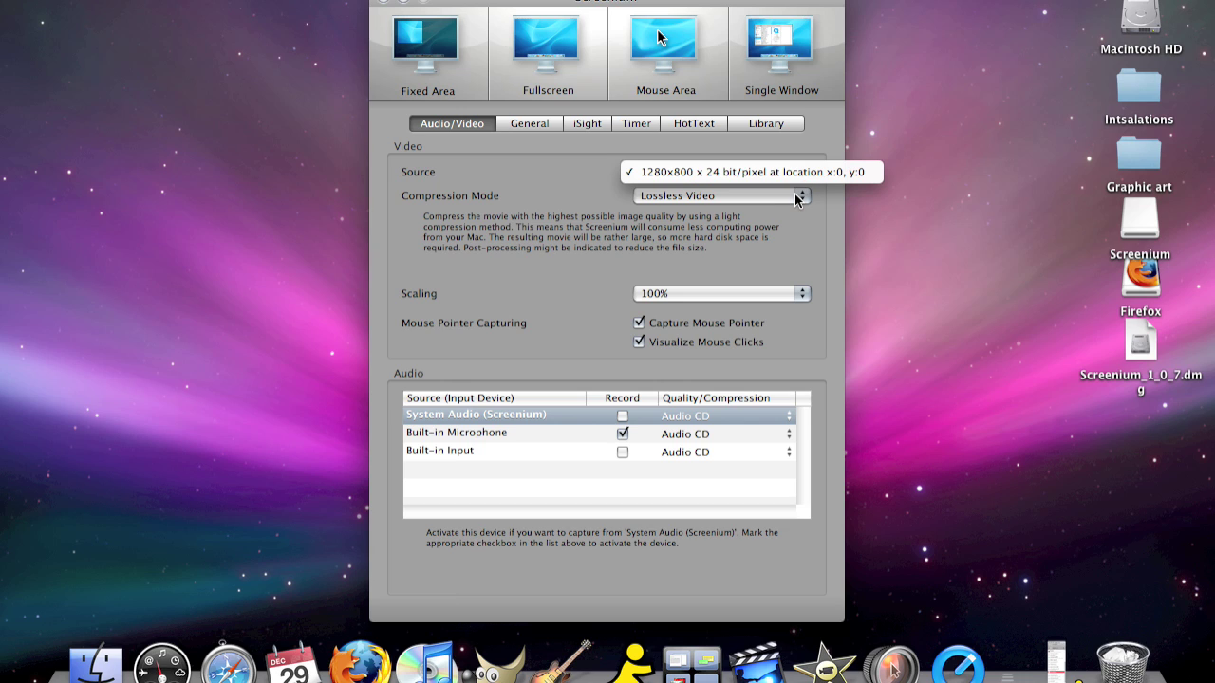
left_click(801, 198)
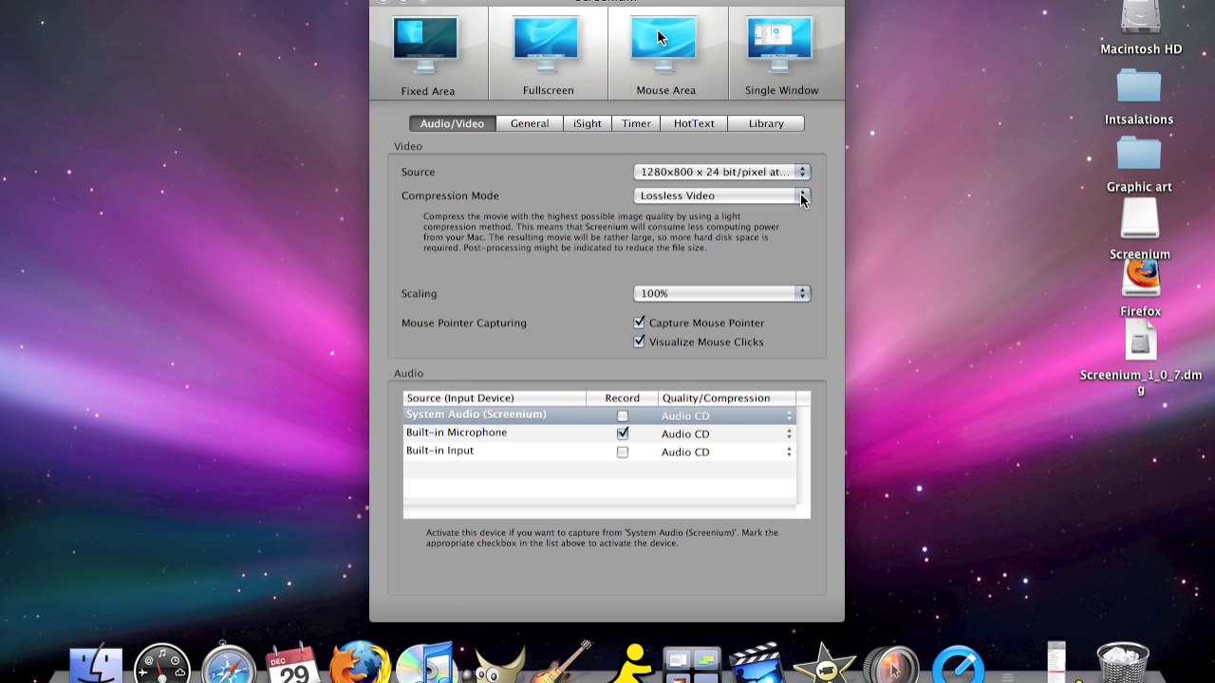
left_click(800, 193)
left_click(797, 200)
Choose Custom… as the compression mode, keep Video as compression type, and cancel the sheet
left_click(802, 196)
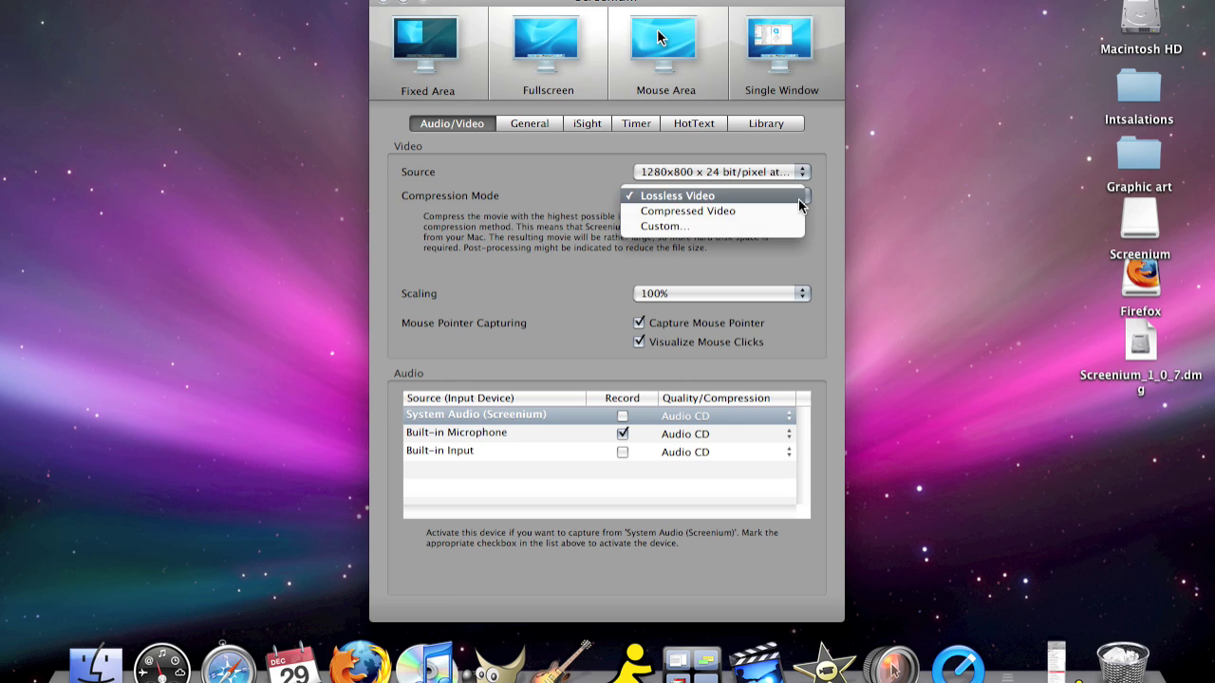
left_click(776, 232)
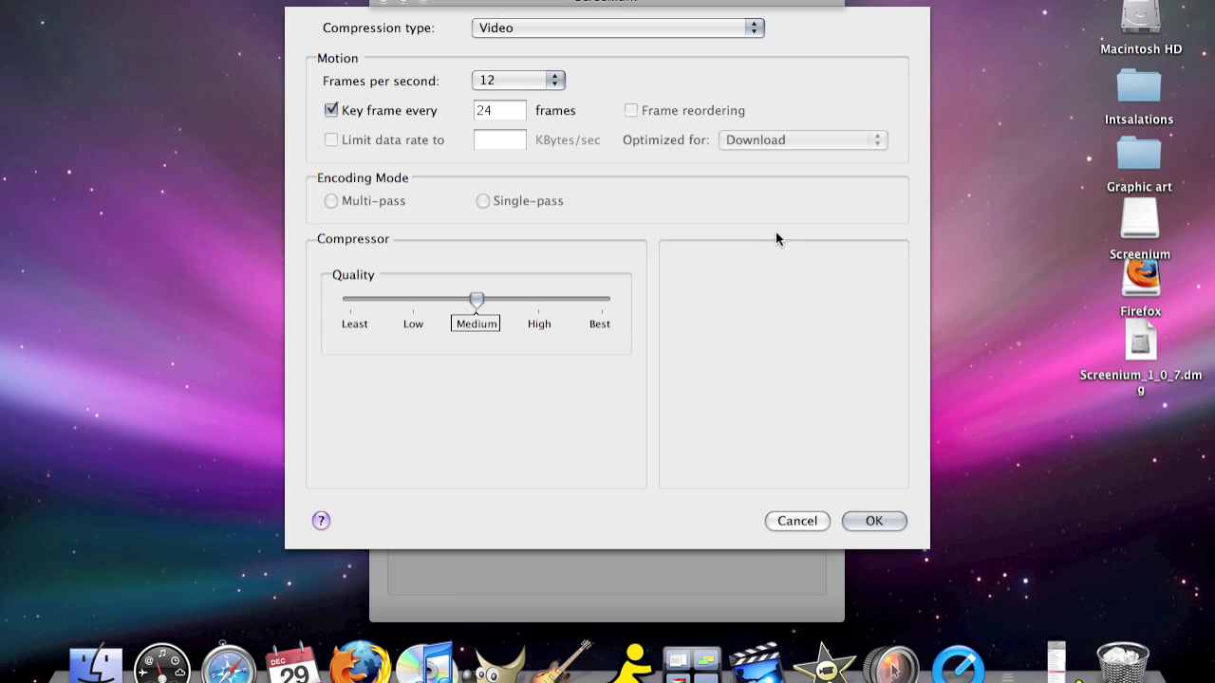
left_click(763, 27)
left_click(763, 26)
left_click(784, 526)
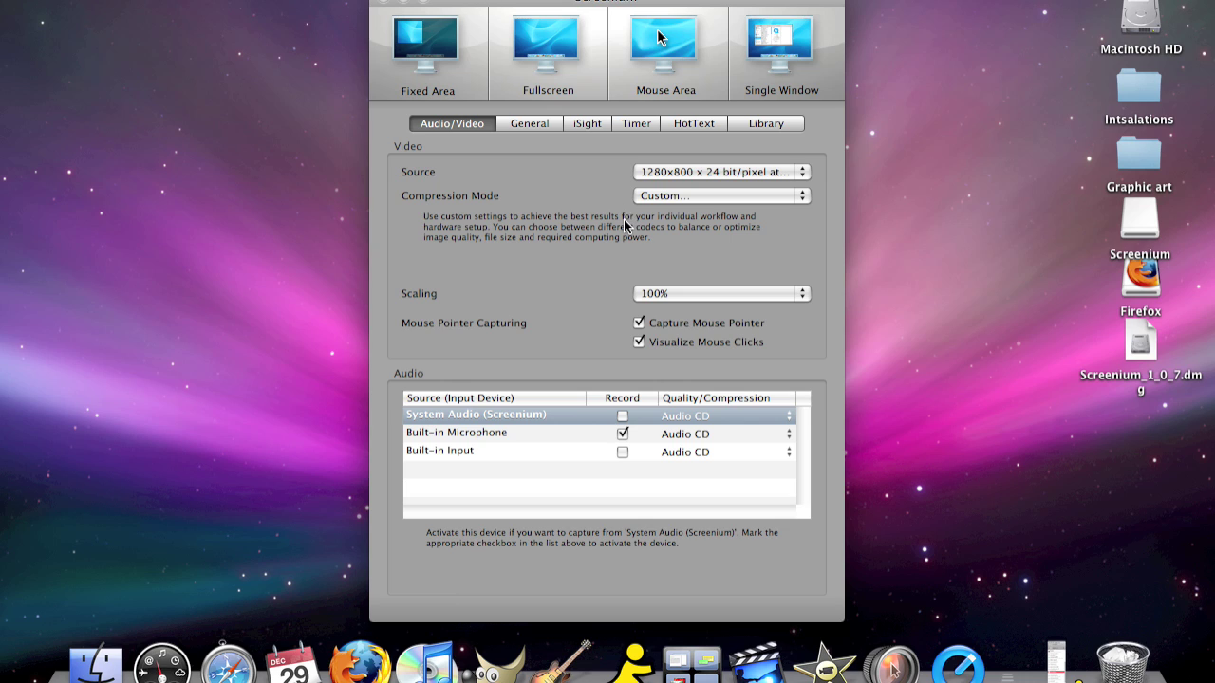
Pass through the iSight tab to the General tab listing the capture hotkeys
left_click(585, 126)
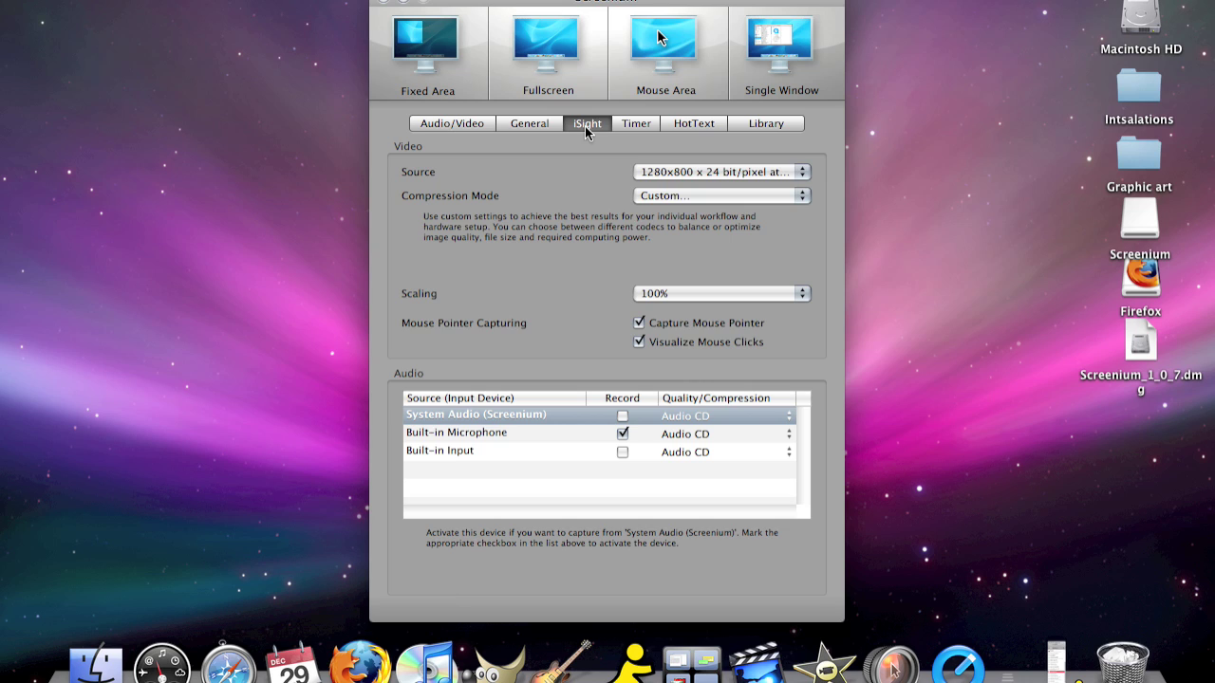
left_click(542, 127)
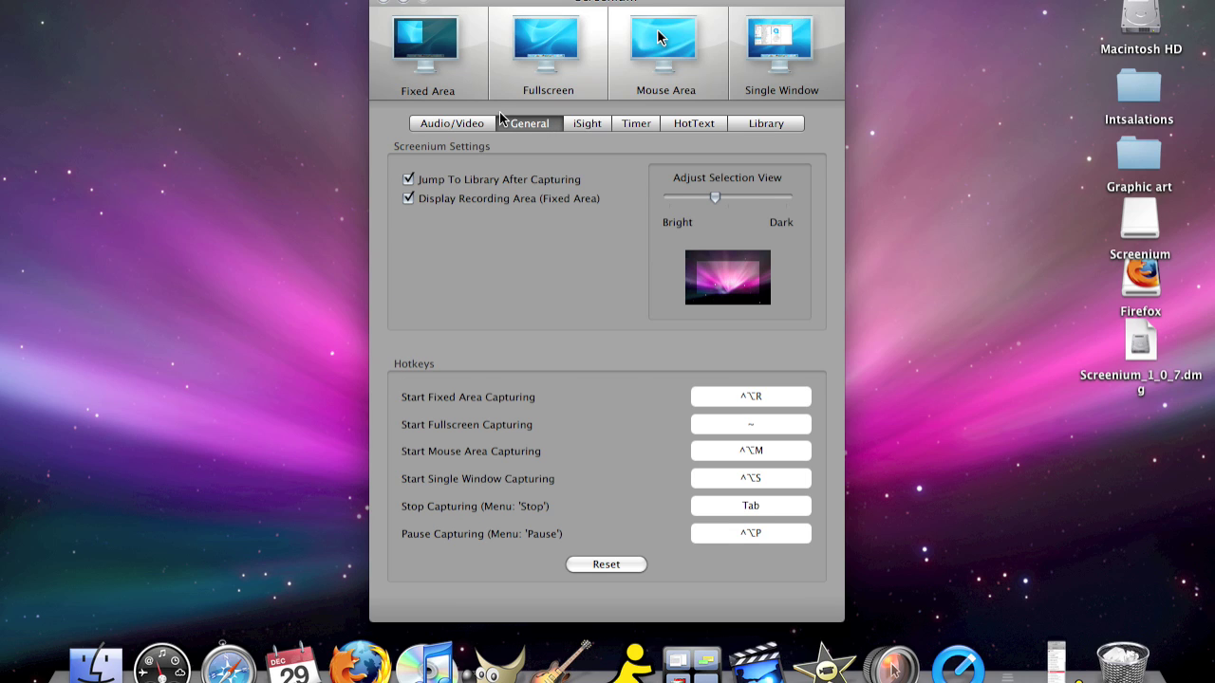